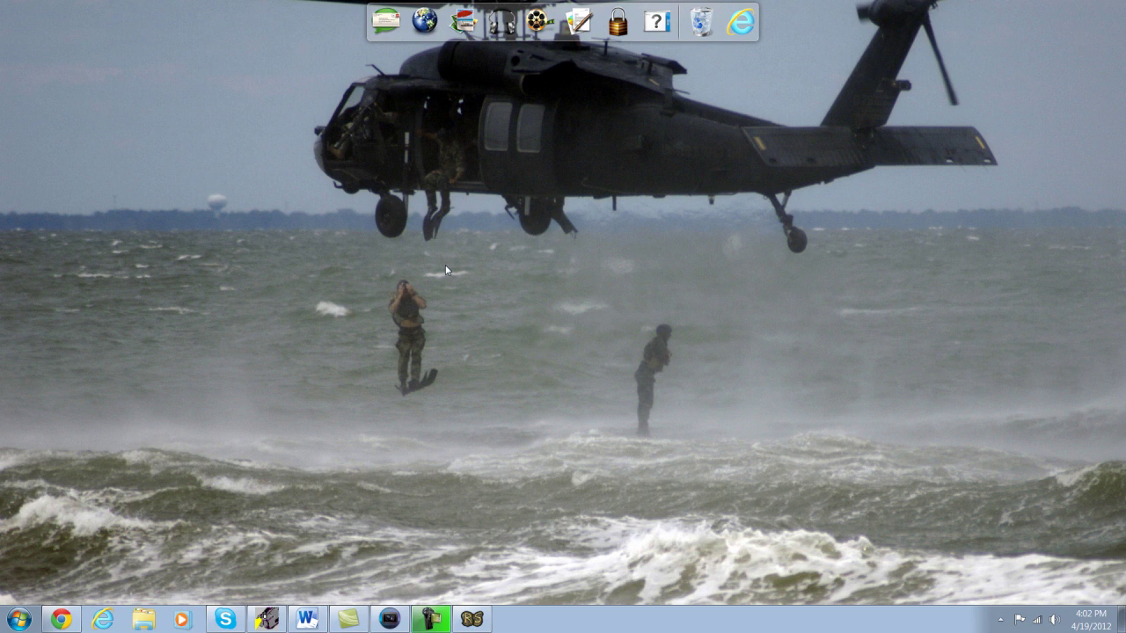
- Restore the RuneScape login window, move it to the screen centre, and bring up the Start menu
left_click(472, 619)
left_click_drag(411, 78, 255, 16)
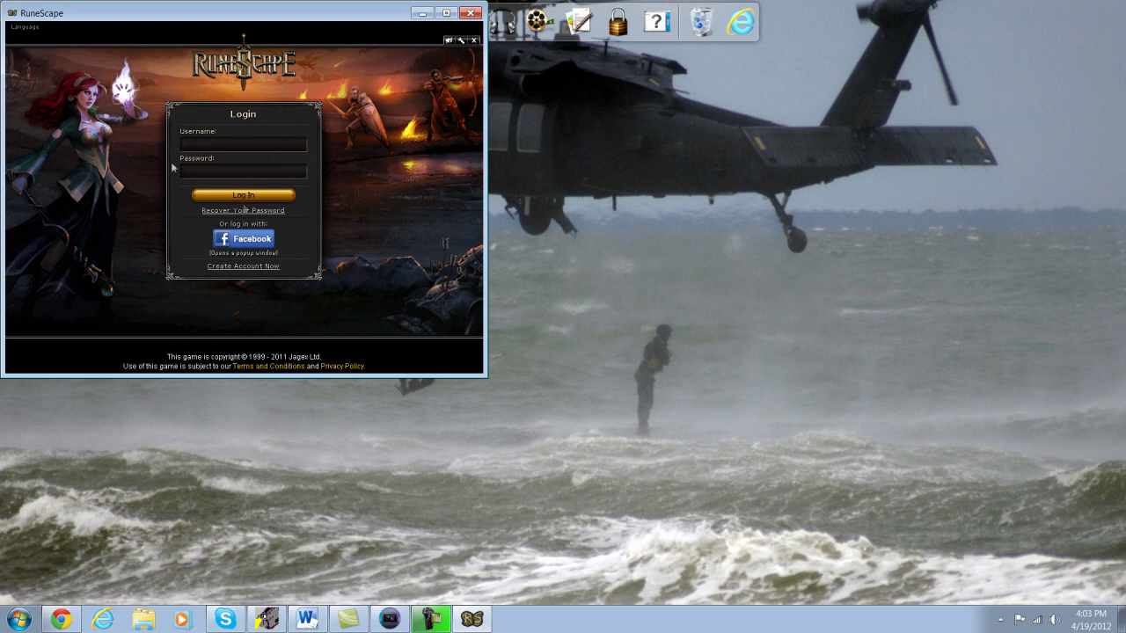
mouse_move(210, 13)
left_mouse_down()
mouse_move(451, 131)
mouse_move(526, 136)
left_mouse_up()
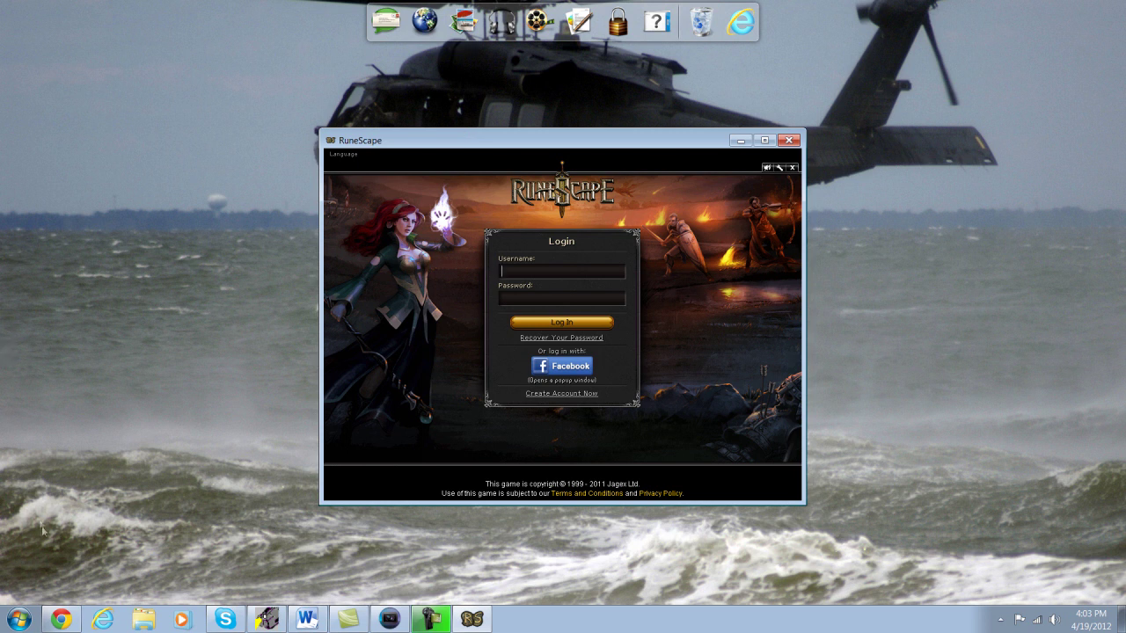
left_click(19, 619)
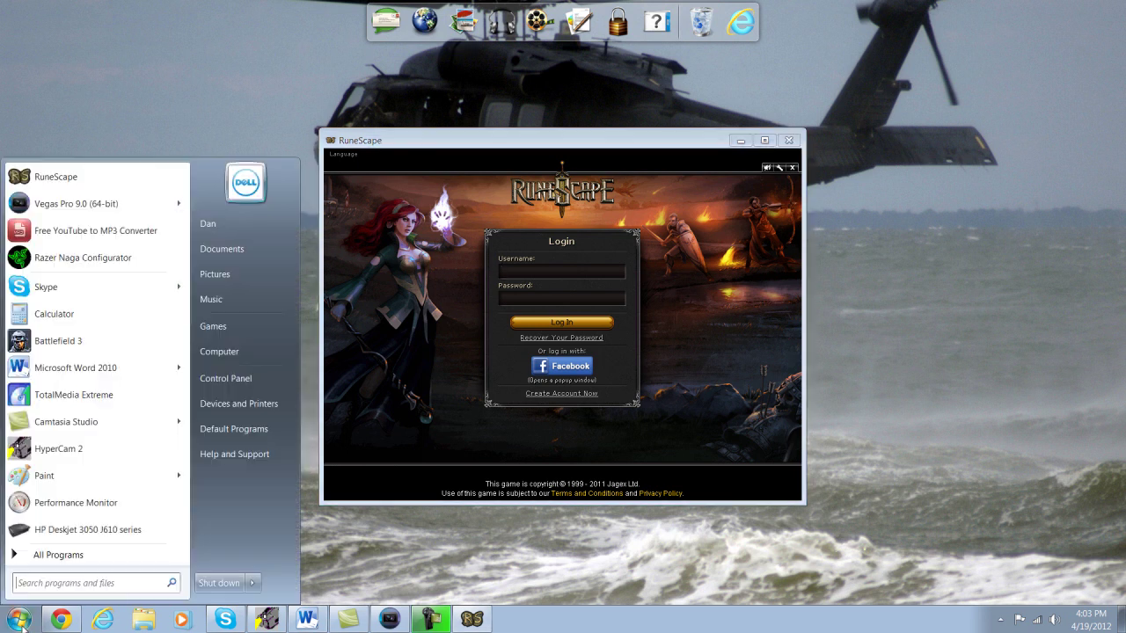
- Go from the Start menu into Control Panel's Adjust screen resolution page
left_click(225, 378)
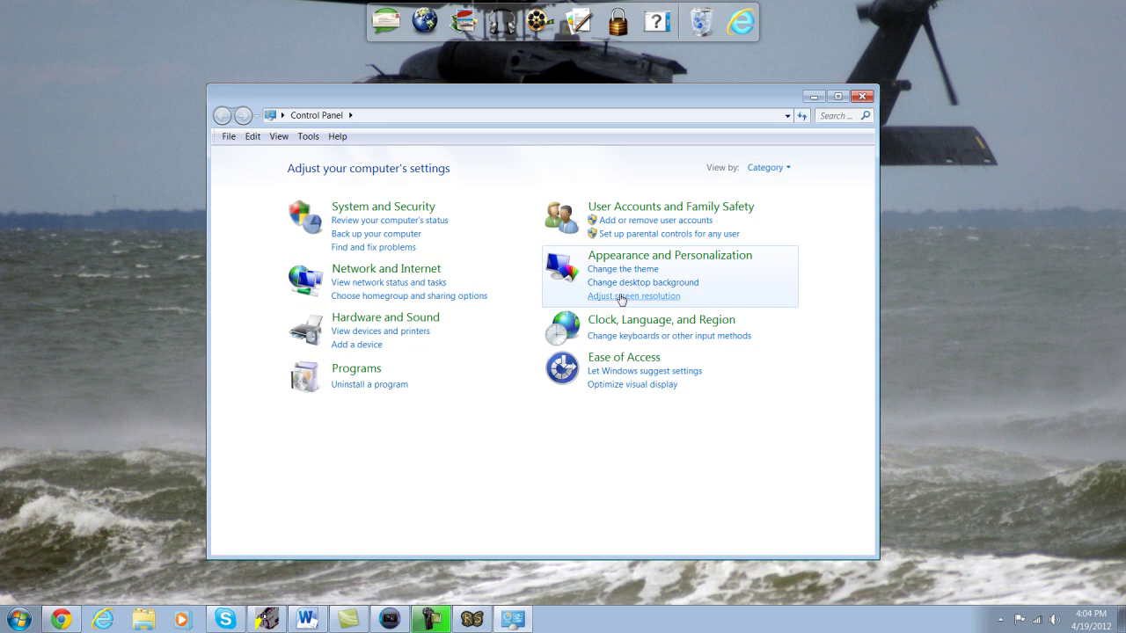
left_click(621, 297)
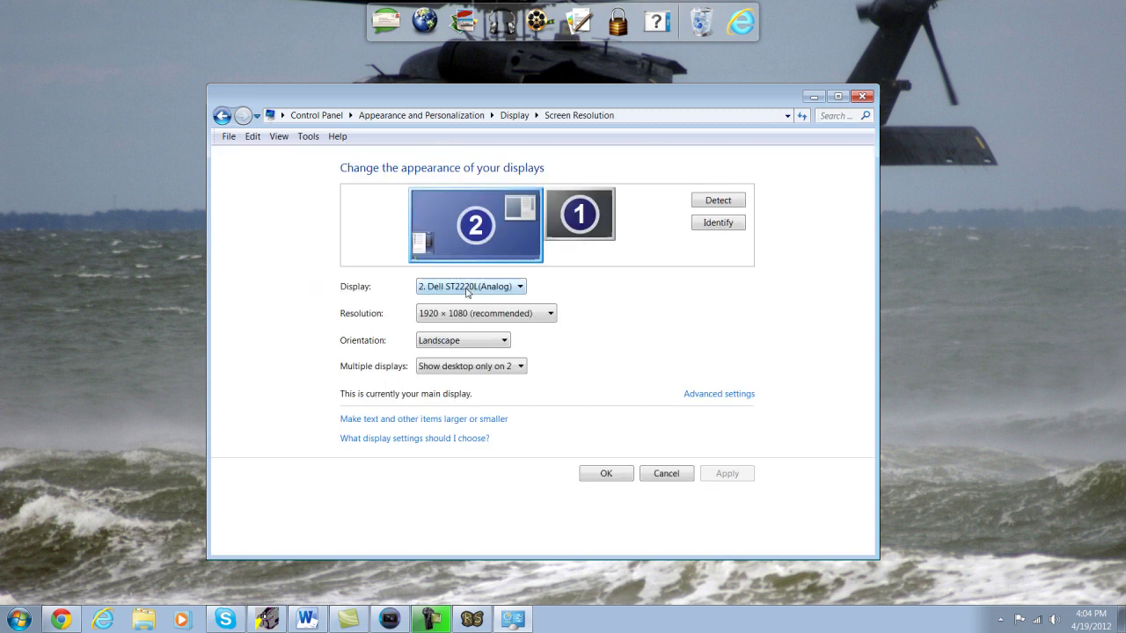
- Lower display 2's resolution in the Resolution dropdown from 1920 × 1080 to 1152 × 864
left_click(447, 314)
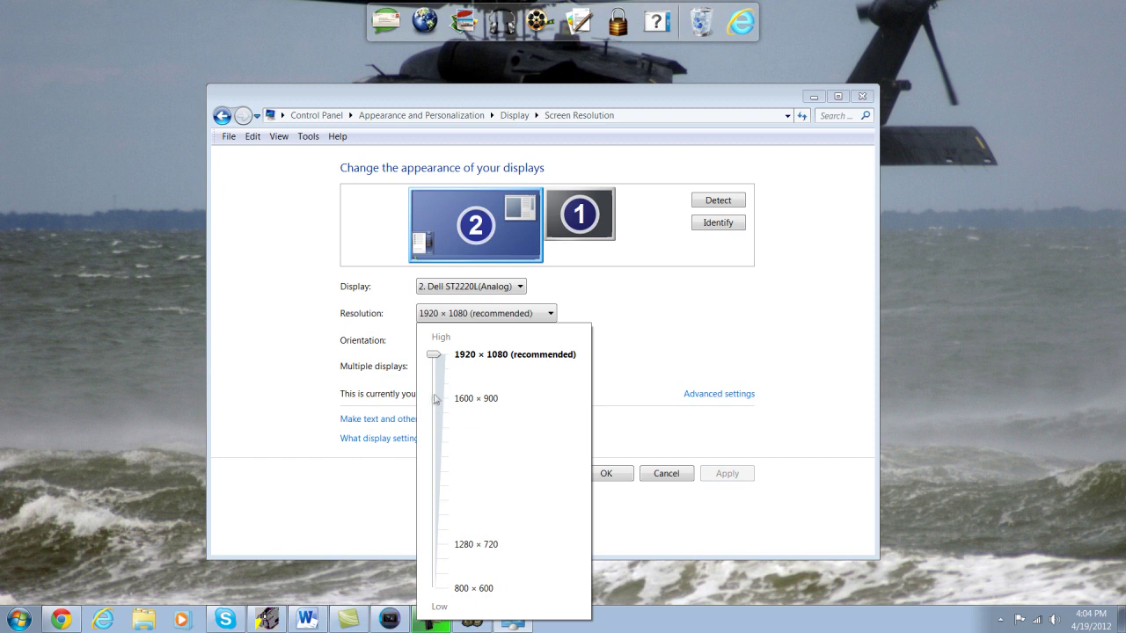
left_click_drag(434, 359, 434, 559)
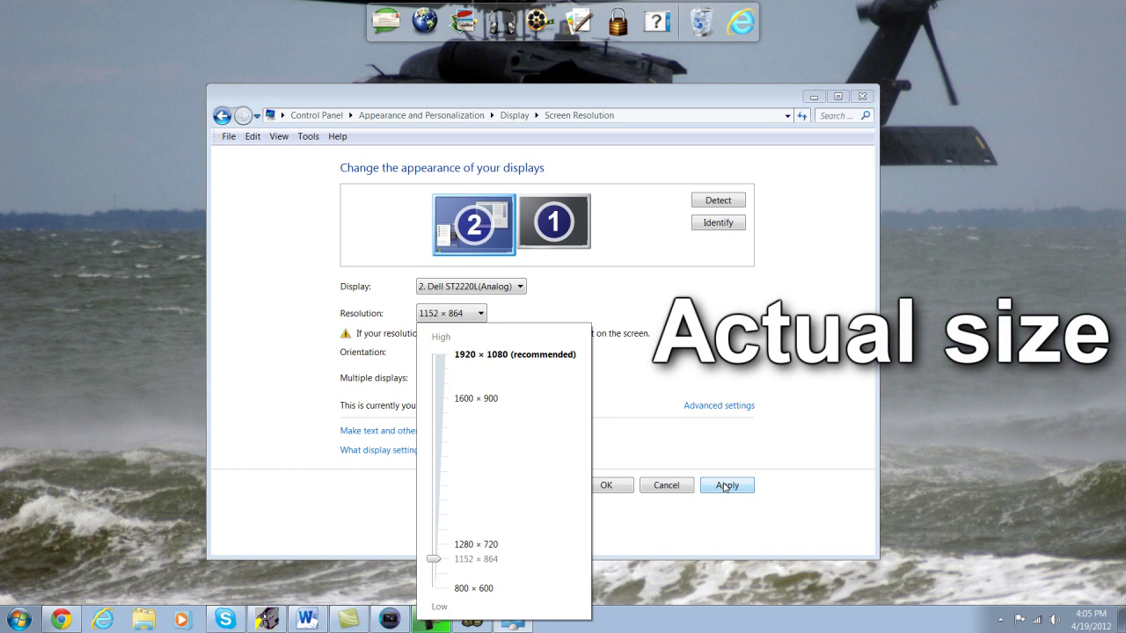
left_click(725, 487)
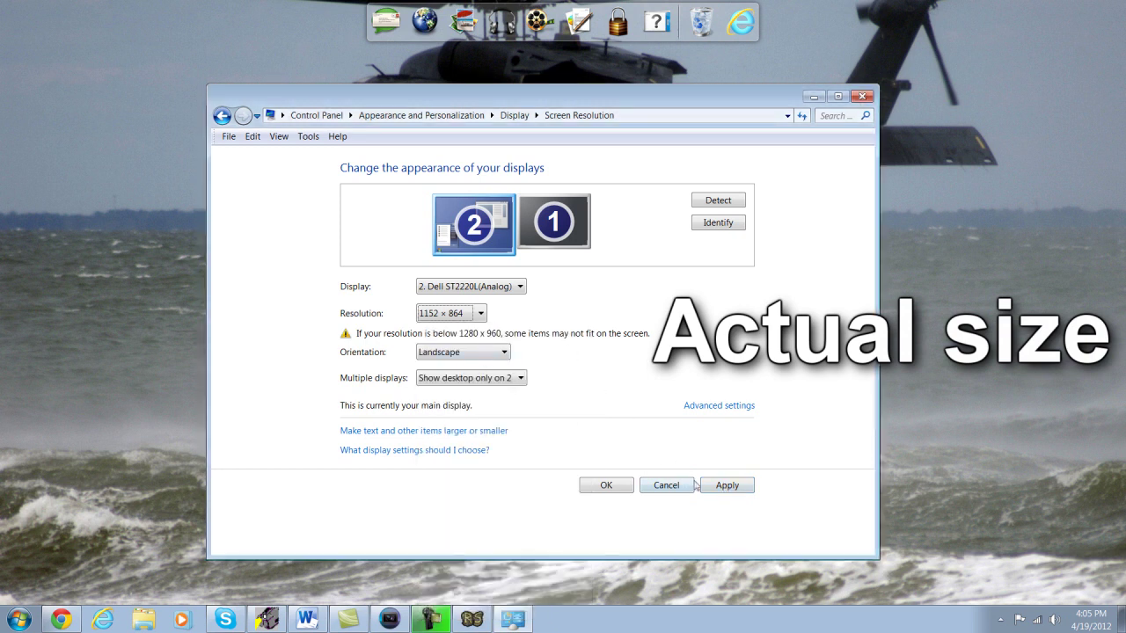
- Apply and keep the 1152 × 864 resolution, then reposition the RuneScape window up and left
left_click(727, 485)
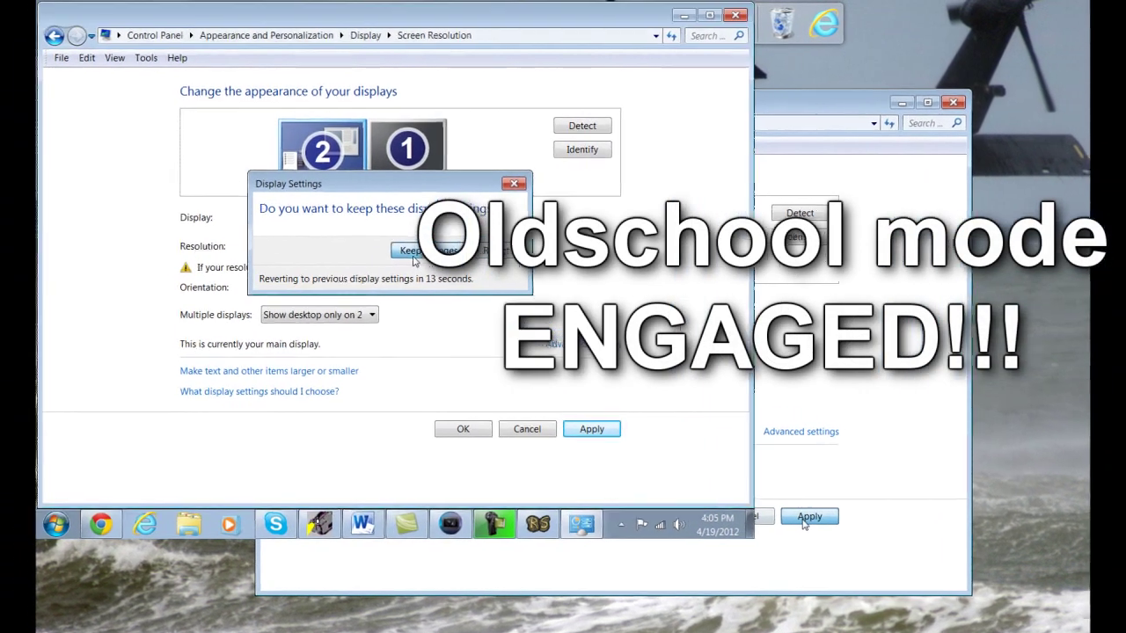
left_click(369, 235)
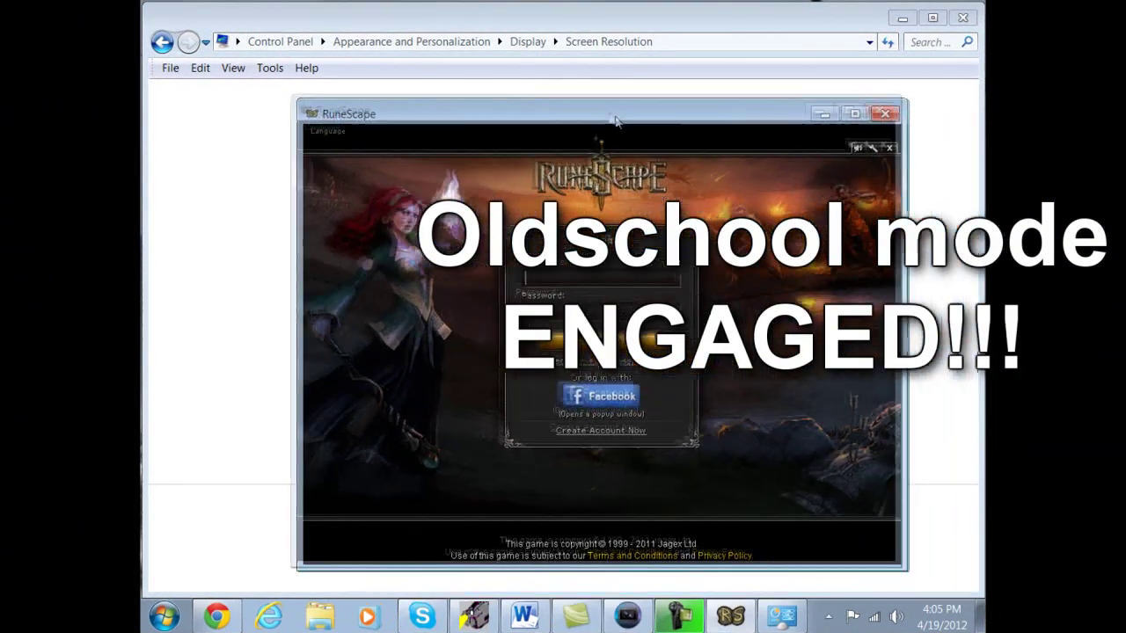
left_click_drag(694, 143, 576, 86)
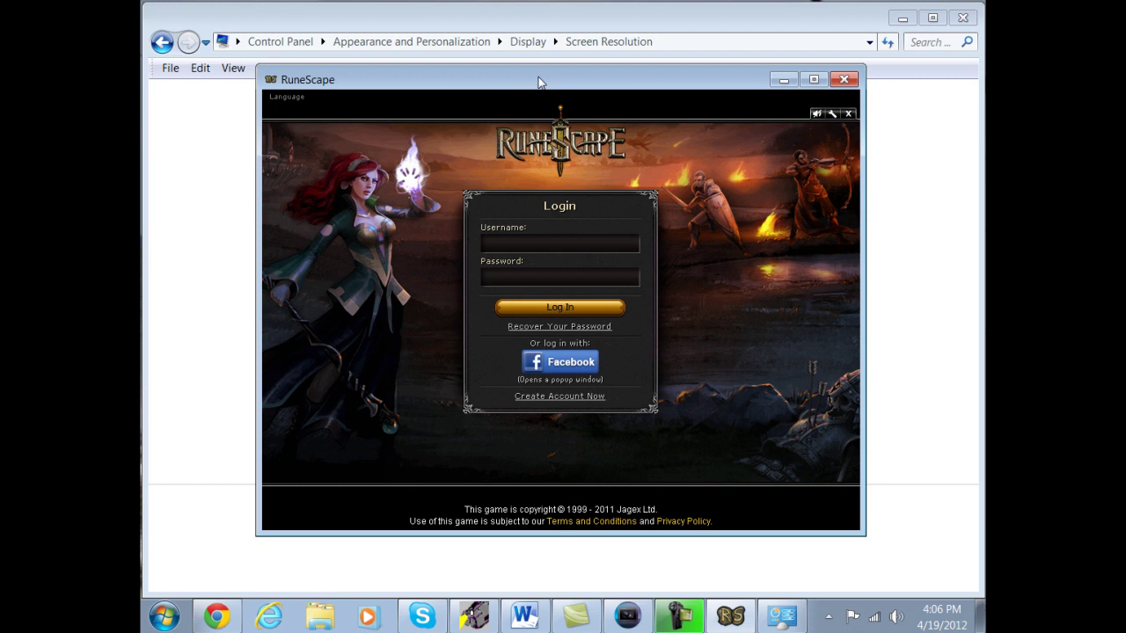
left_click_drag(540, 81, 544, 81)
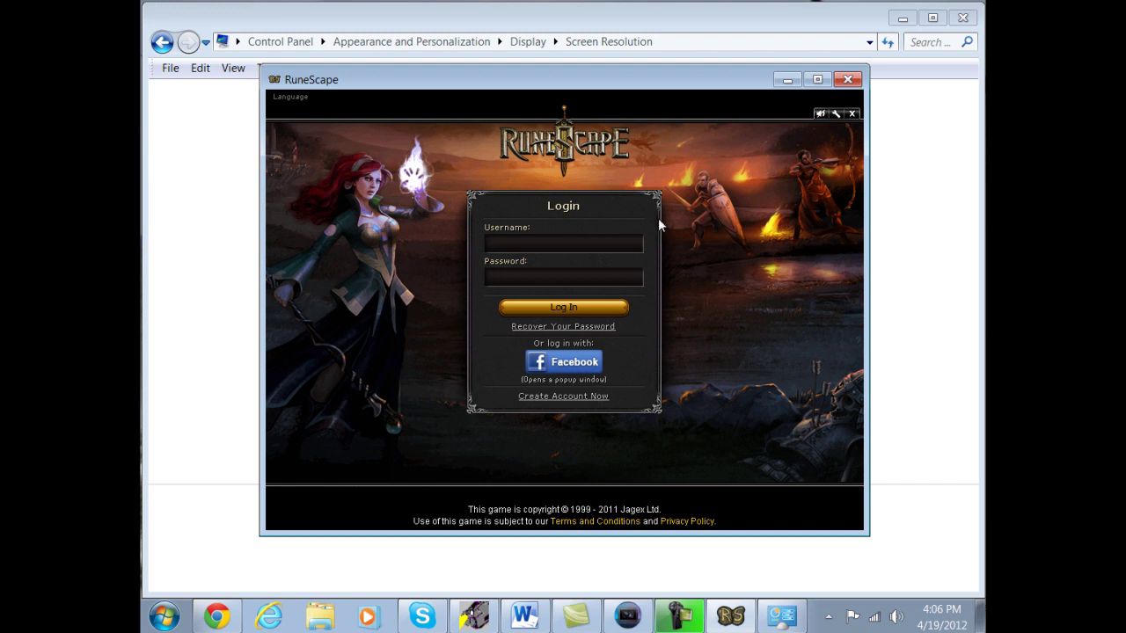
- Minimize RuneScape to reveal the Screen Resolution page showing 1152 × 864
left_click(787, 81)
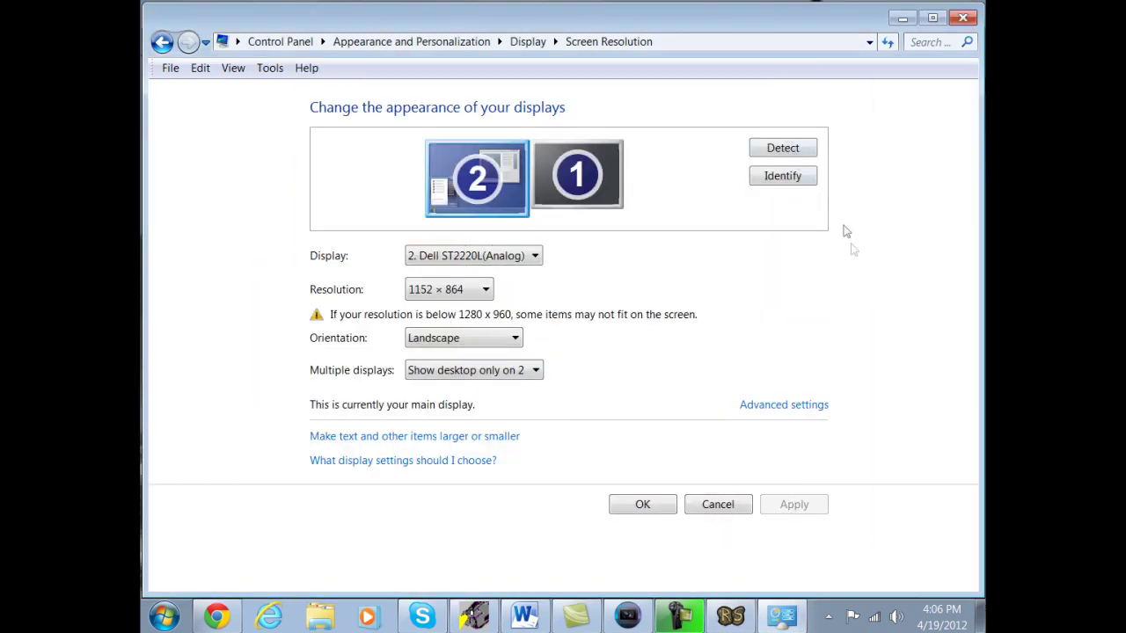